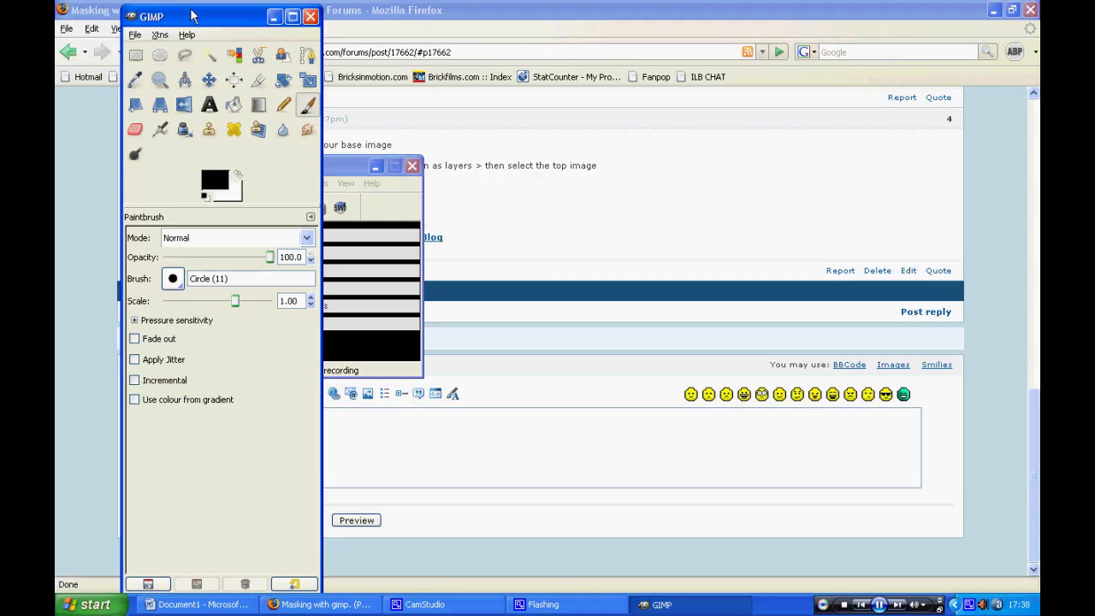
Step: Open Layer 1_0001.png from Desktop > Film Folder > Free Running Film > rooftopjump_Layer 1
left_click(134, 34)
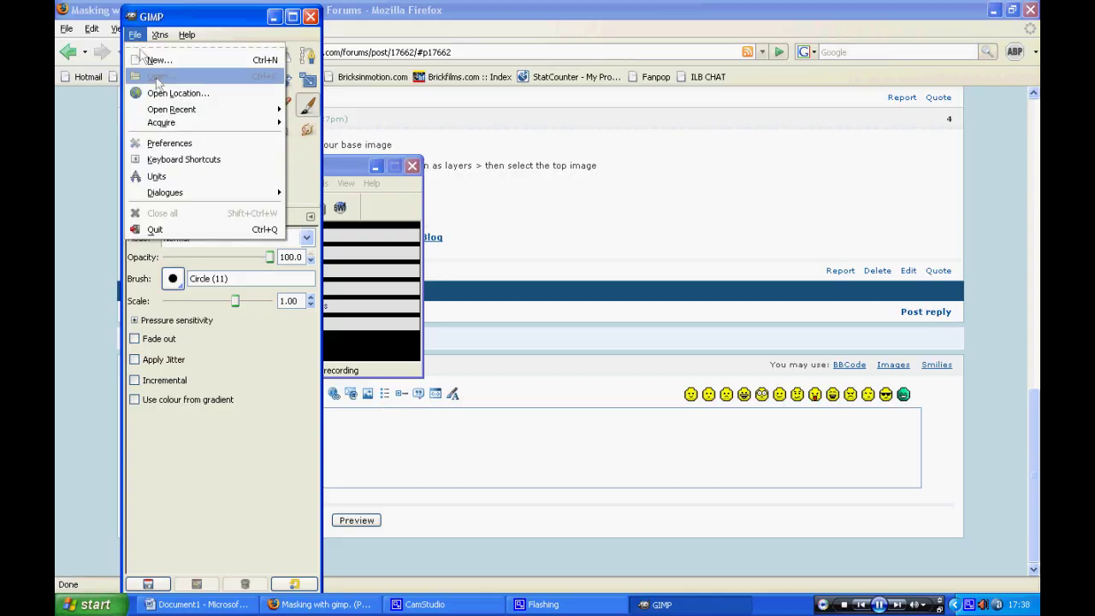
left_click(163, 76)
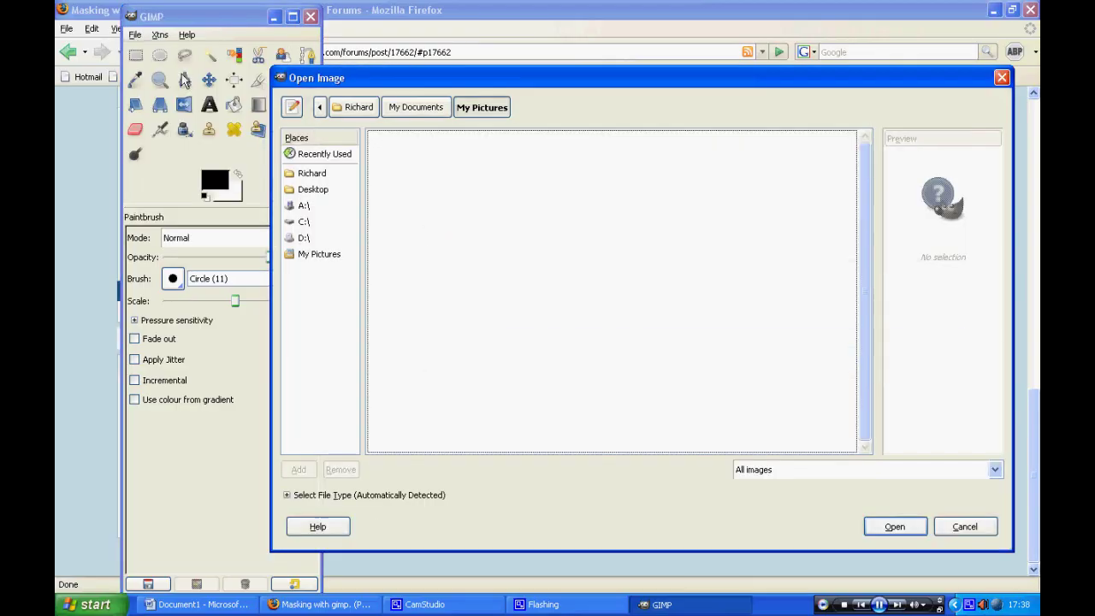
left_click(313, 189)
double_click(420, 206)
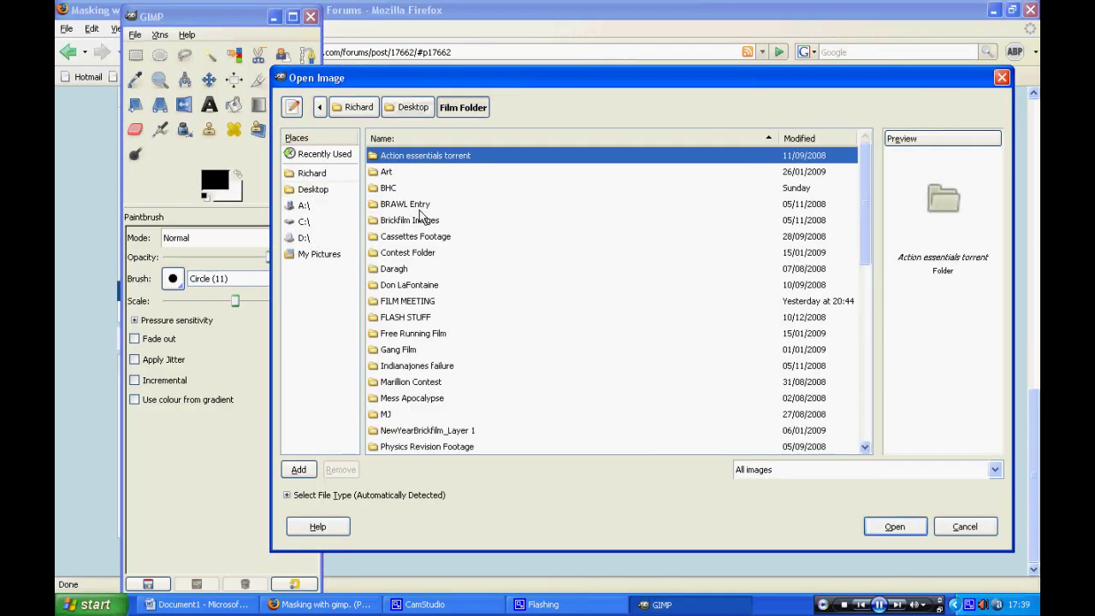
double_click(420, 333)
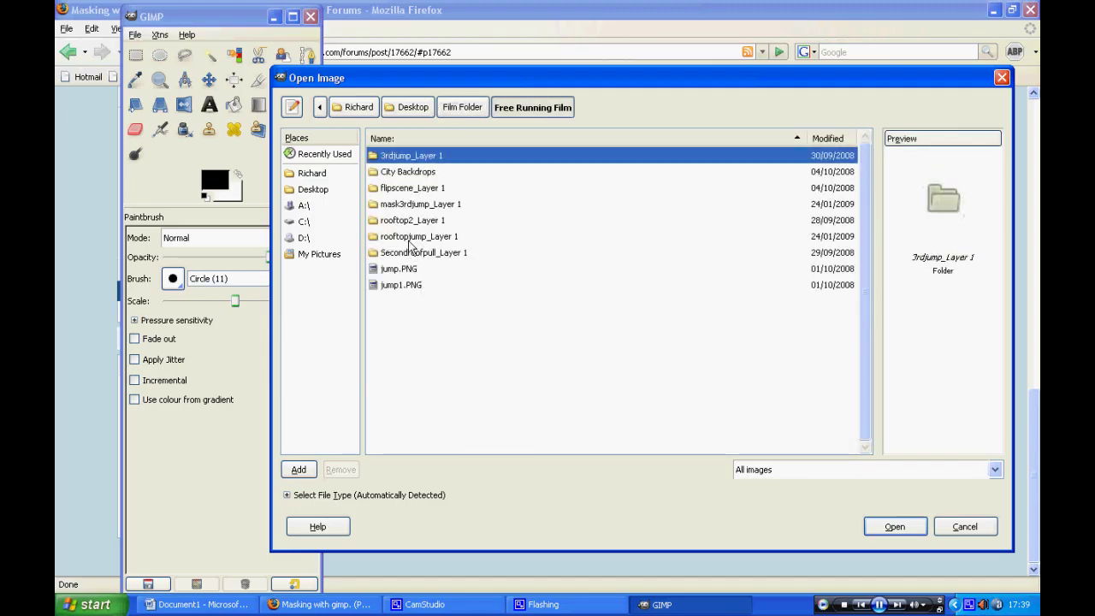
double_click(409, 239)
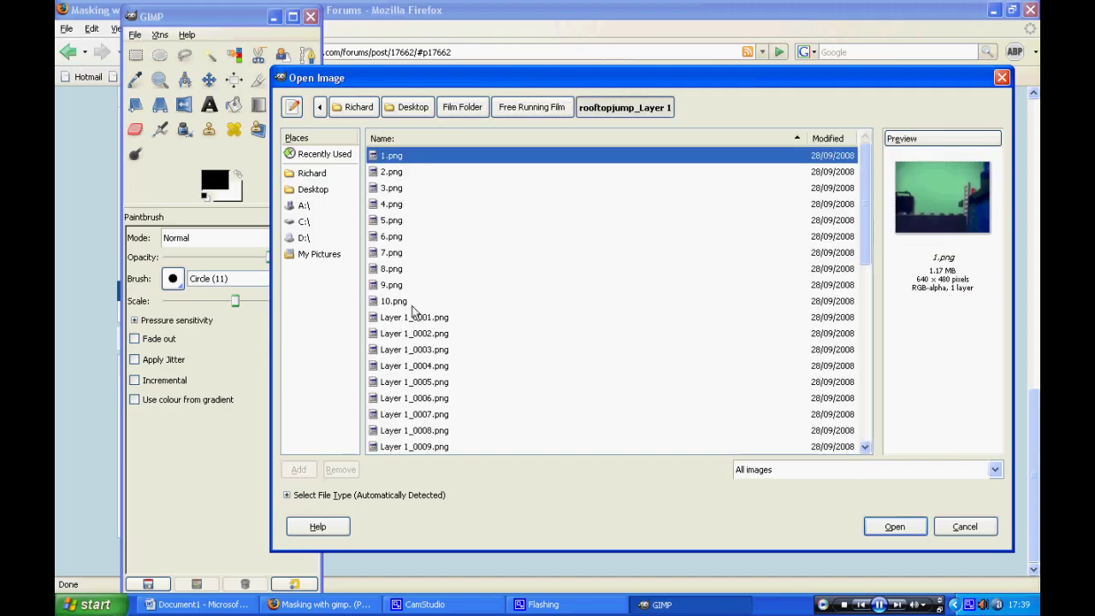
left_click(416, 318)
left_click(898, 528)
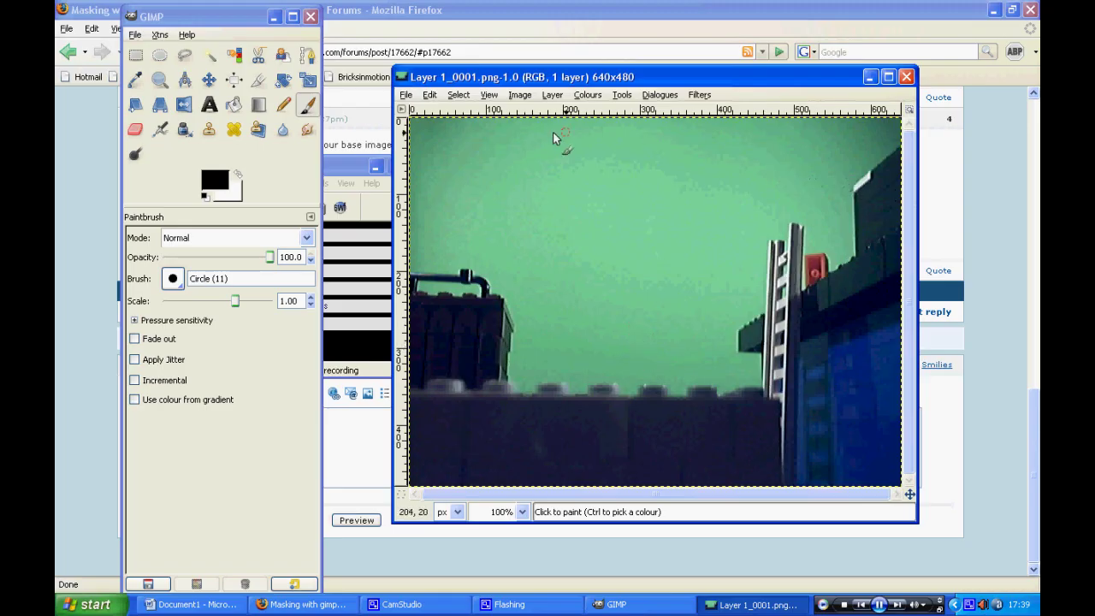
Step: Add Layer 1_0008.png, with the jumping minifigure, as a layer over the base image
left_click(407, 95)
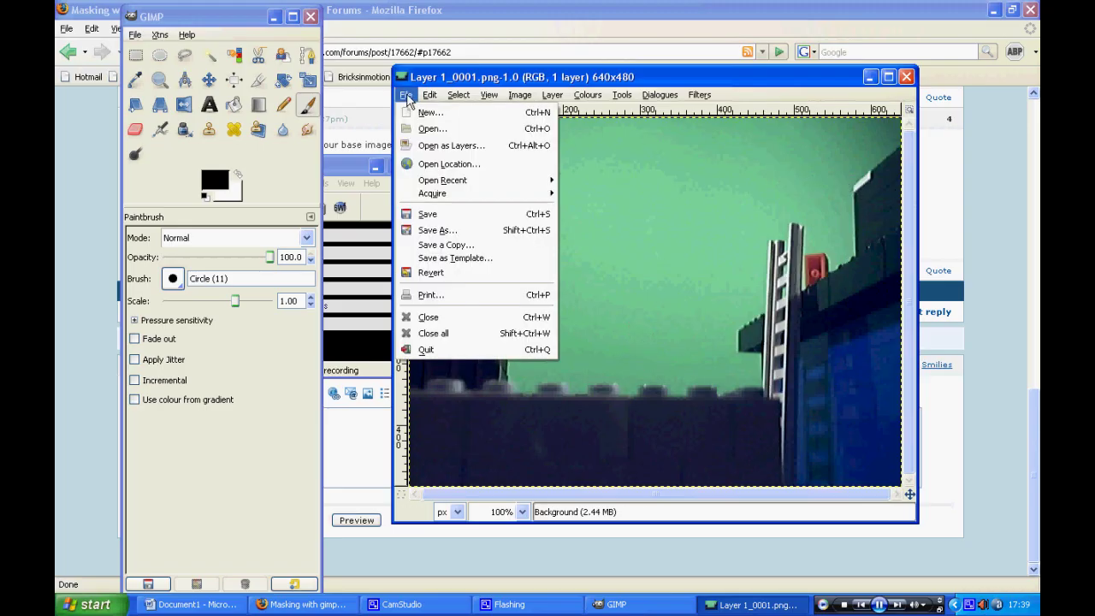
left_click(458, 151)
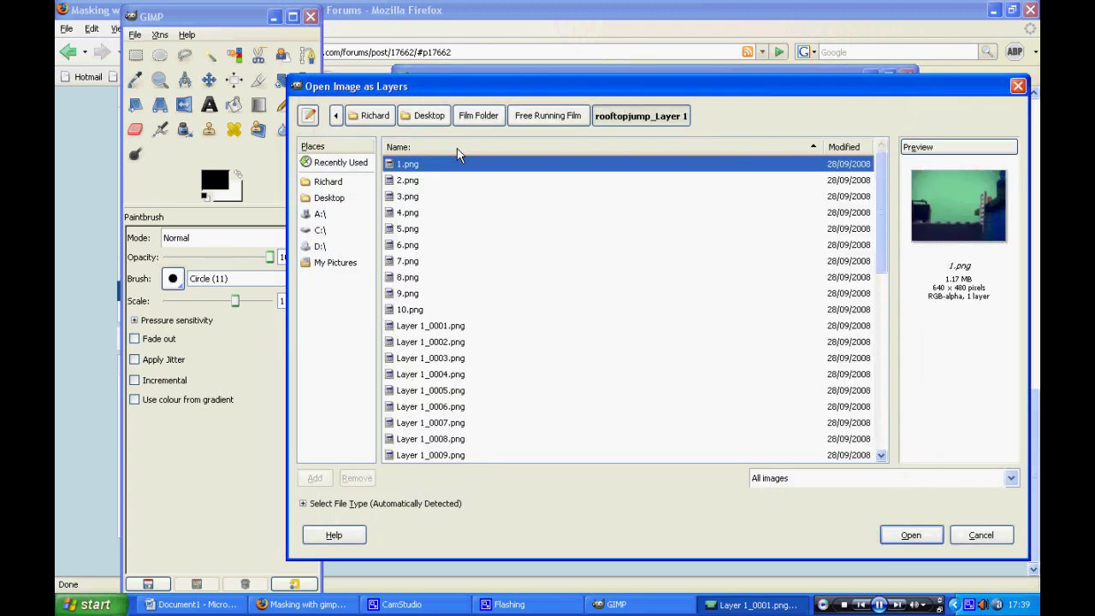
left_click(432, 409)
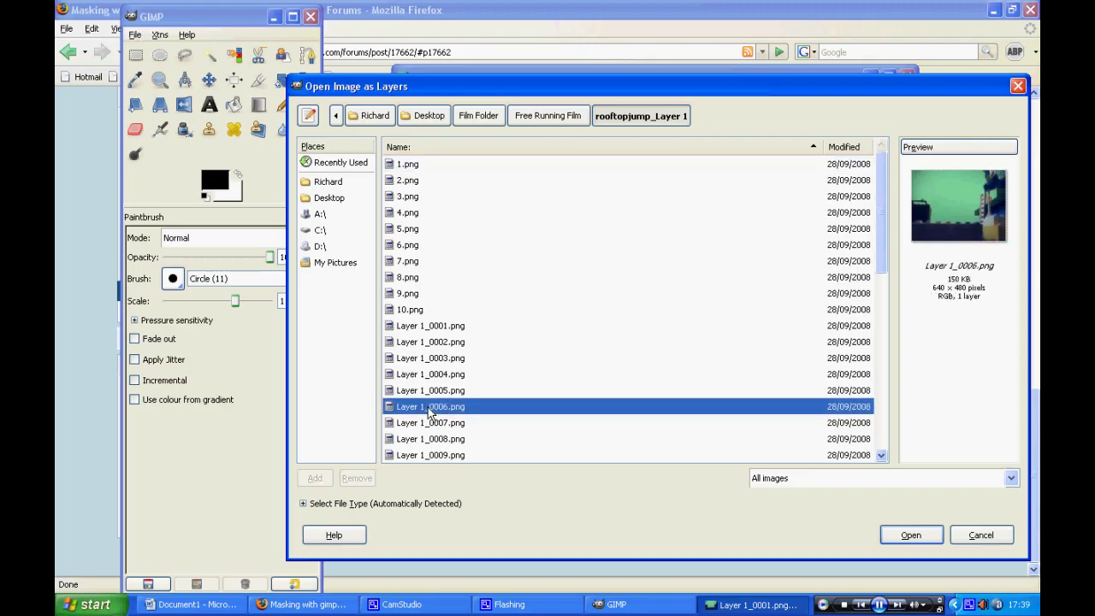
left_click(438, 424)
left_click(440, 440)
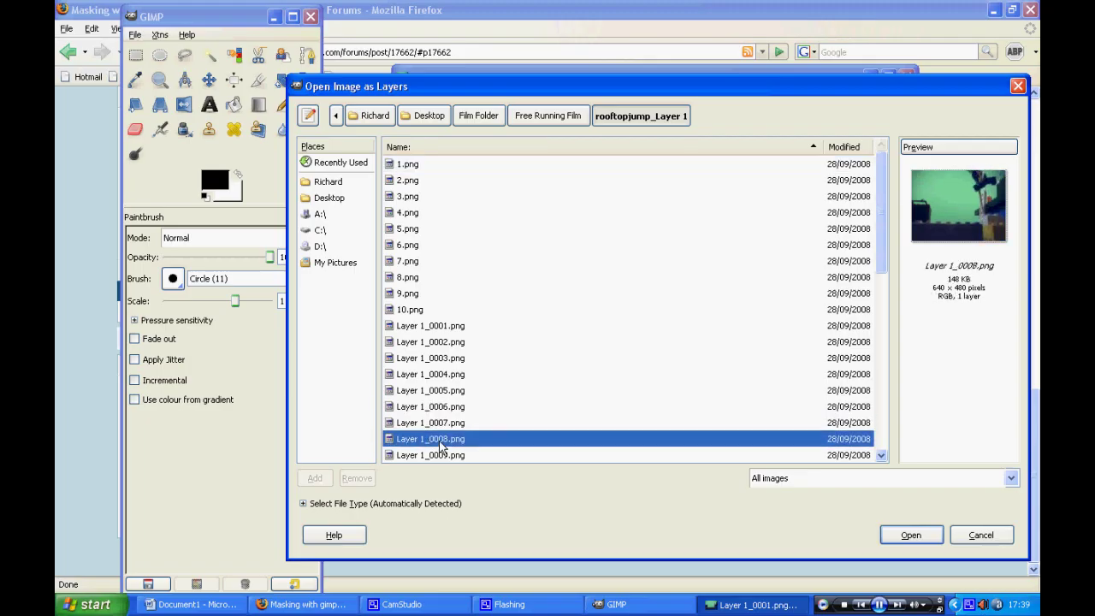
left_click(932, 542)
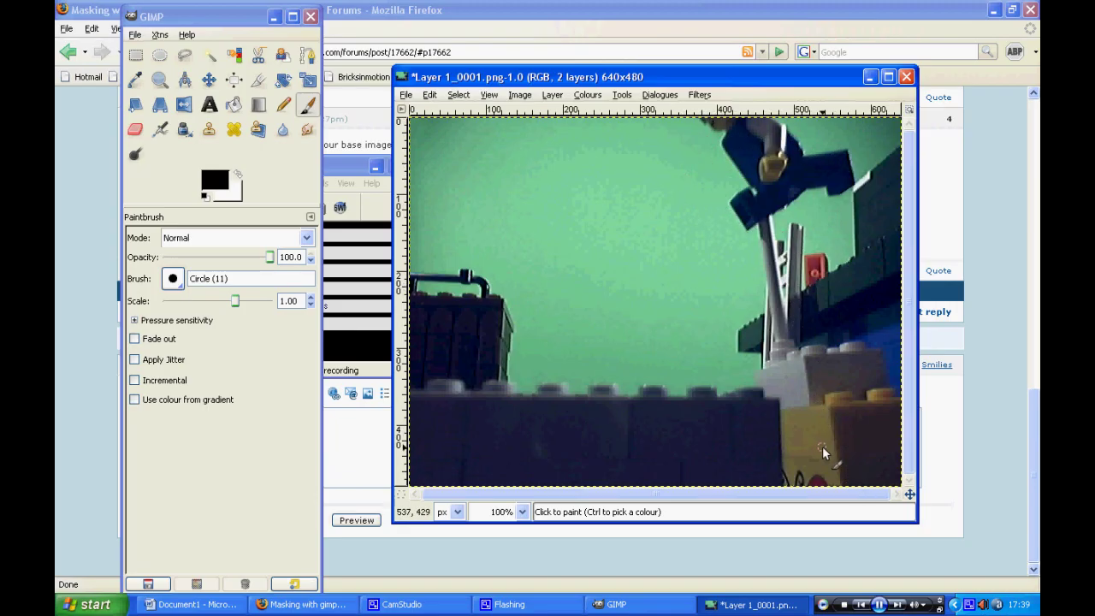
Step: Erase the support rig below the minifigure using the Eraser at scale 8.14
left_click(137, 131)
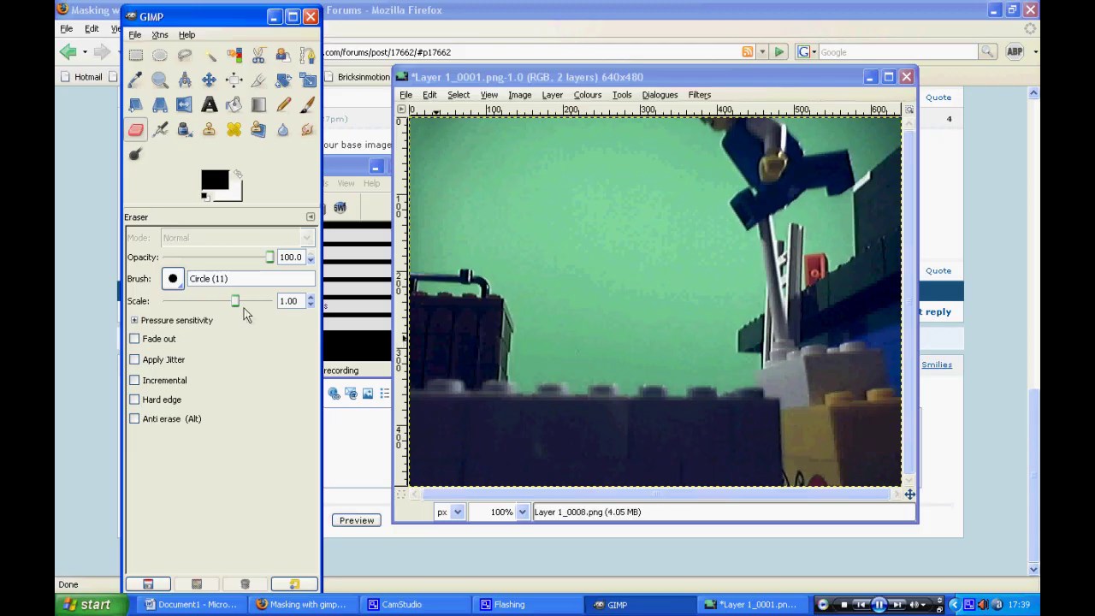
left_click_drag(236, 303, 249, 303)
left_click_drag(254, 306, 267, 305)
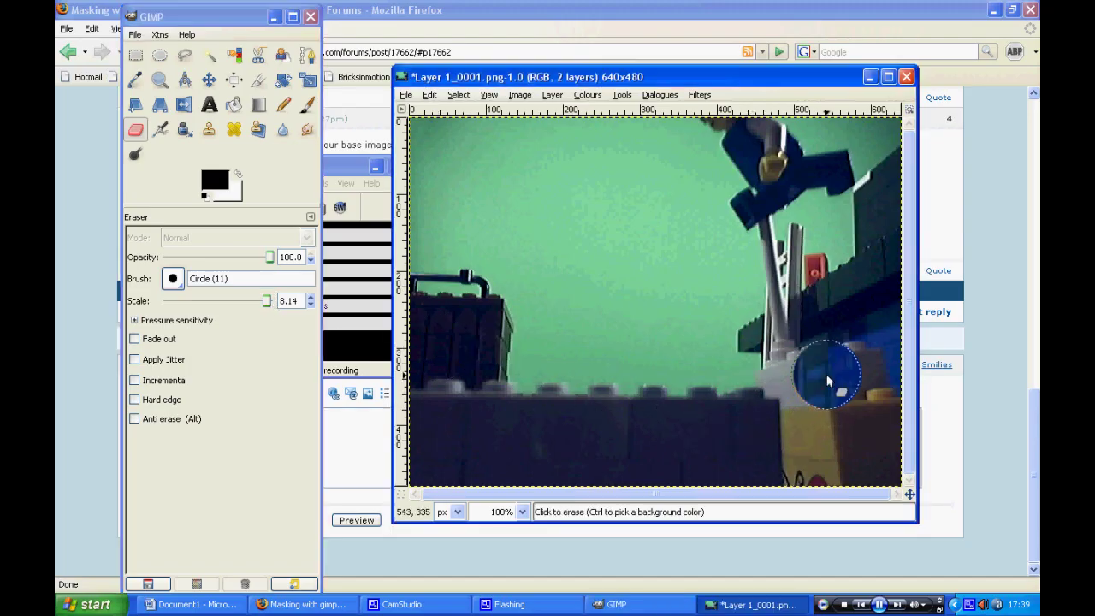
mouse_move(828, 381)
left_mouse_down()
mouse_move(716, 379)
mouse_move(831, 363)
mouse_move(782, 394)
mouse_move(857, 385)
mouse_move(761, 460)
mouse_move(941, 368)
mouse_move(805, 474)
mouse_move(885, 443)
mouse_move(846, 482)
mouse_move(906, 478)
mouse_move(805, 481)
mouse_move(853, 423)
mouse_move(858, 385)
mouse_move(800, 385)
mouse_move(806, 370)
mouse_move(831, 363)
mouse_move(743, 370)
mouse_move(842, 338)
mouse_move(759, 339)
mouse_move(825, 317)
mouse_move(737, 332)
mouse_move(826, 295)
mouse_move(753, 307)
mouse_move(811, 267)
mouse_move(771, 286)
mouse_move(788, 265)
left_mouse_up()
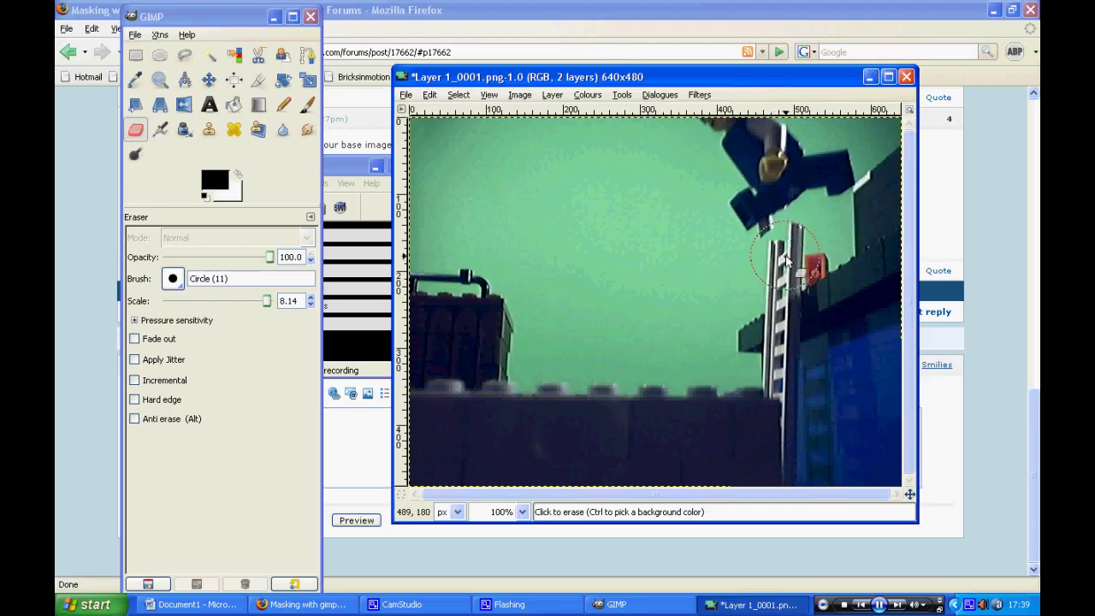
left_click(489, 94)
Step: Zoom to 150% and clean rig traces with a very small eraser
mouse_move(524, 144)
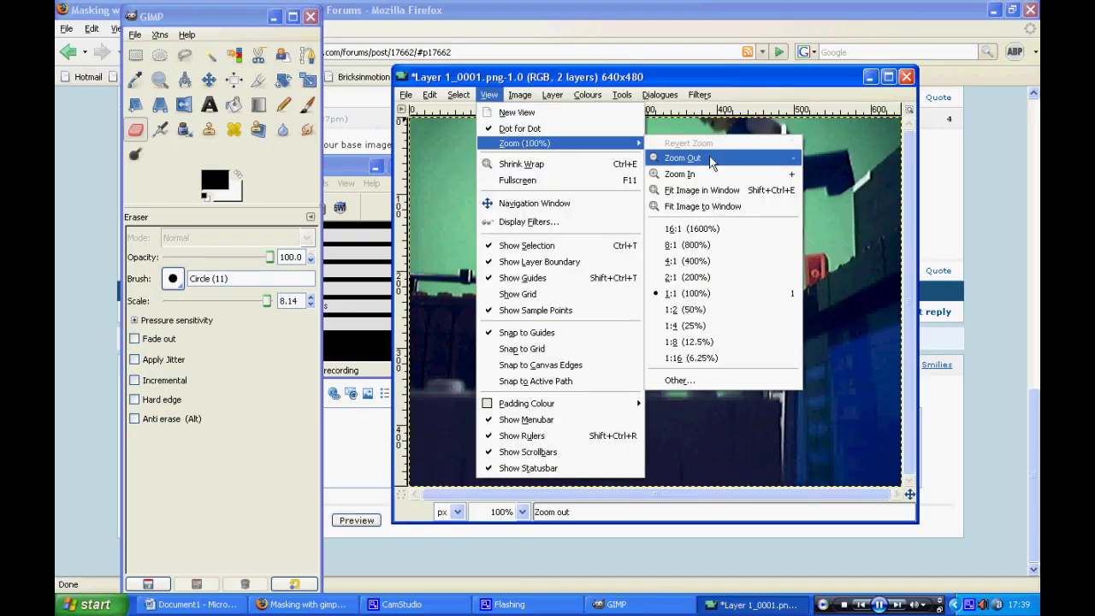
left_click(701, 174)
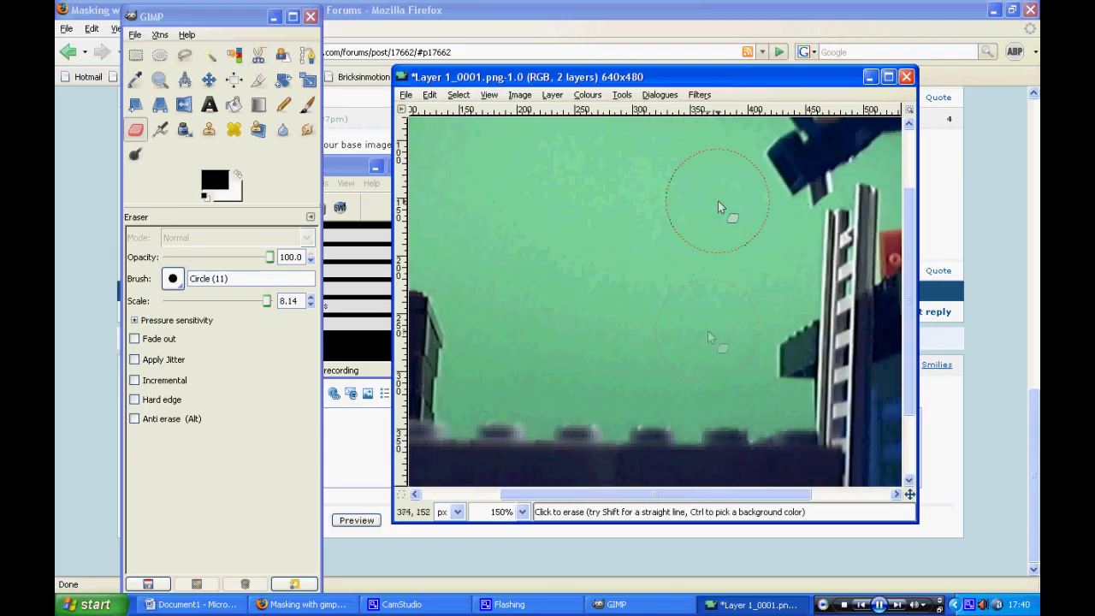
left_click_drag(596, 494, 675, 494)
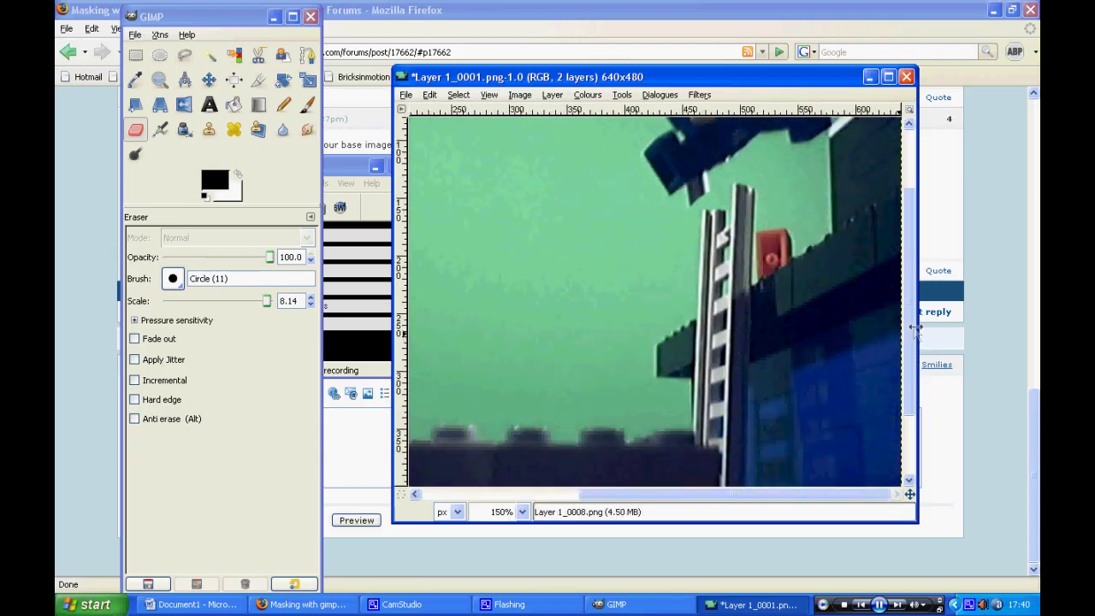
scroll(909, 329, "up", 3)
left_click_drag(268, 306, 219, 308)
left_click(706, 275)
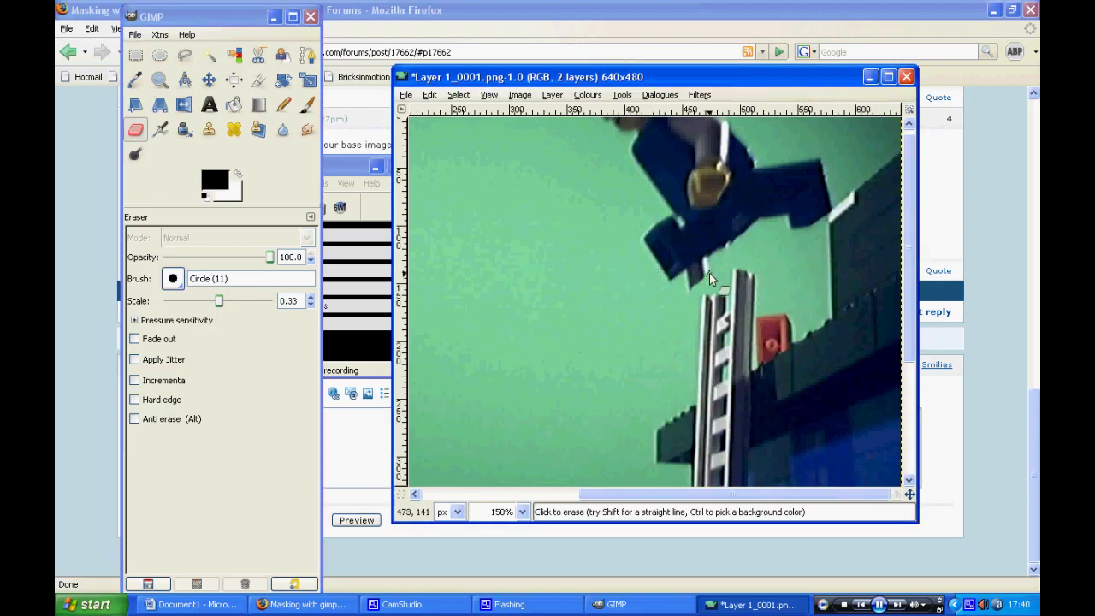
left_click_drag(225, 301, 245, 306)
left_click(711, 273)
Step: Zoom out to view the whole image and set the eraser scale to 3.22
left_click(491, 96)
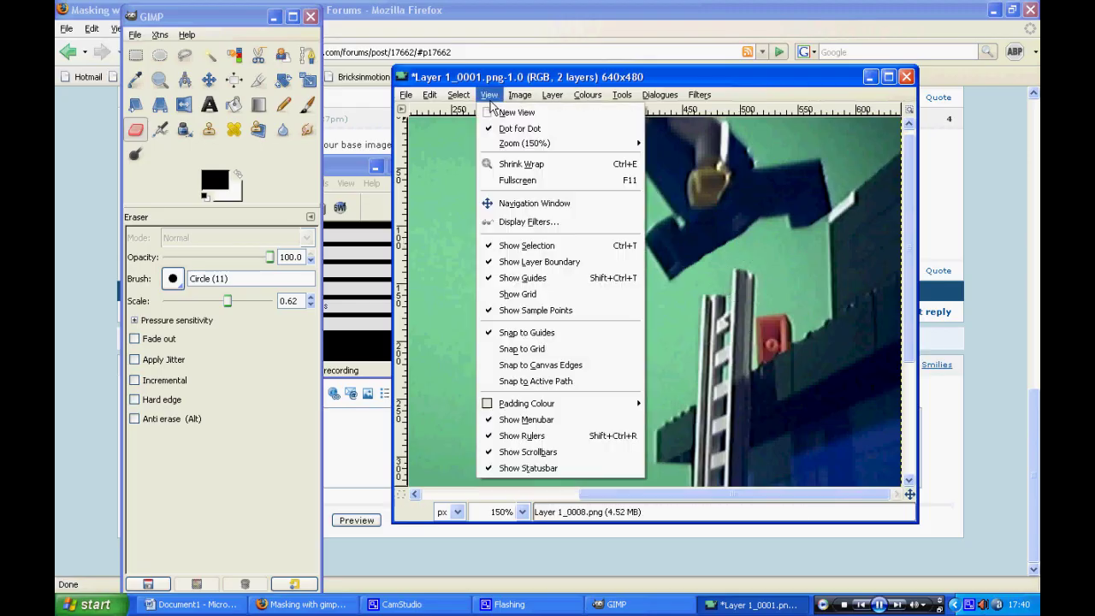
mouse_move(524, 143)
left_click(695, 163)
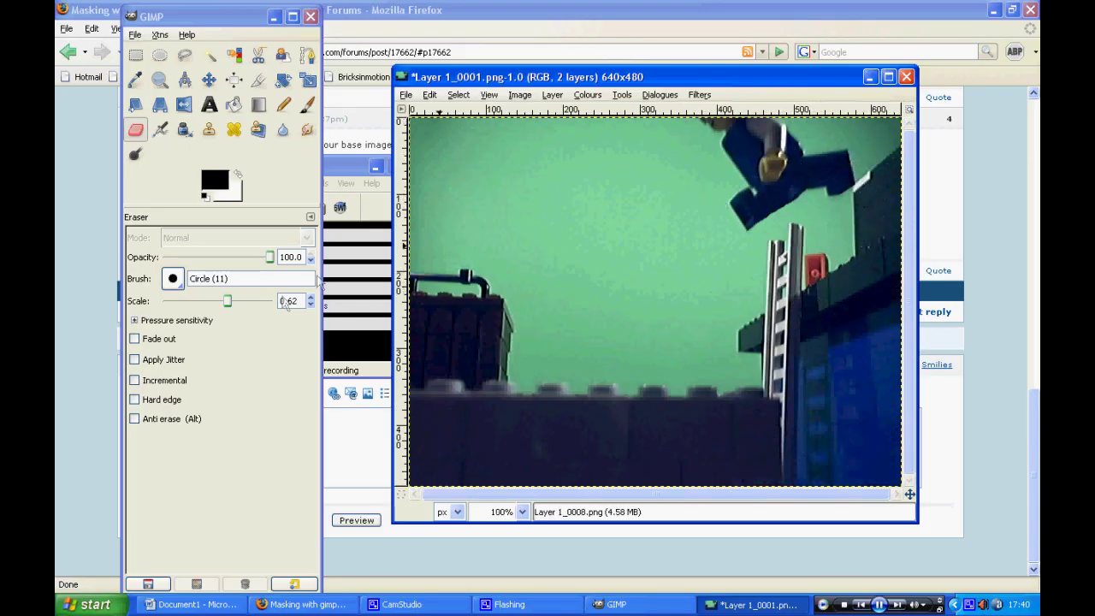
left_click_drag(228, 300, 251, 300)
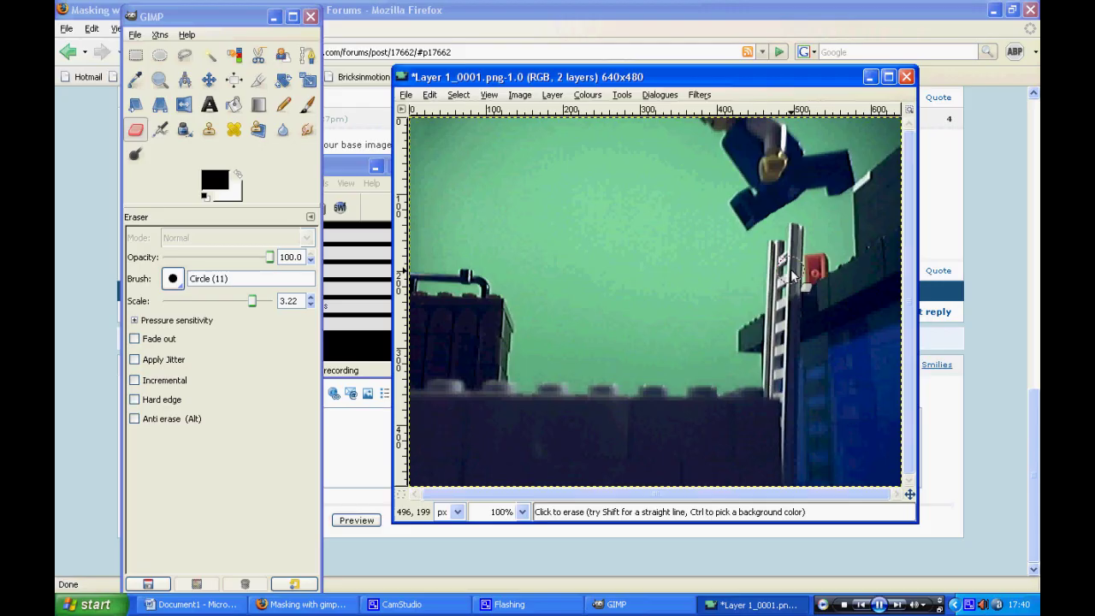
Step: Start Save As with My Pictures as the folder and 'maskedimage' as the name
left_click(406, 95)
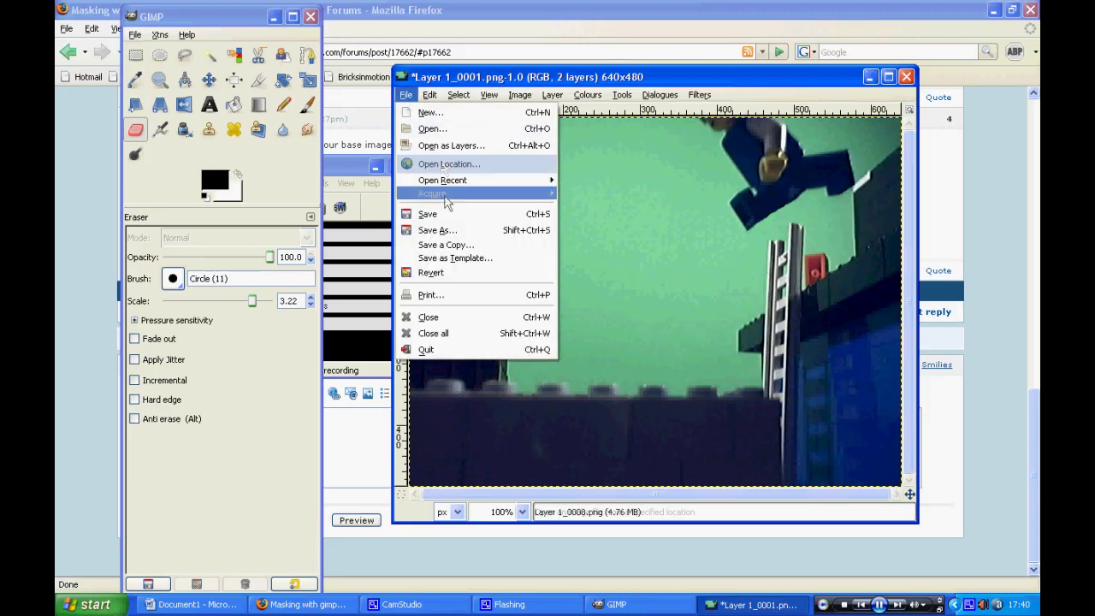
left_click(443, 230)
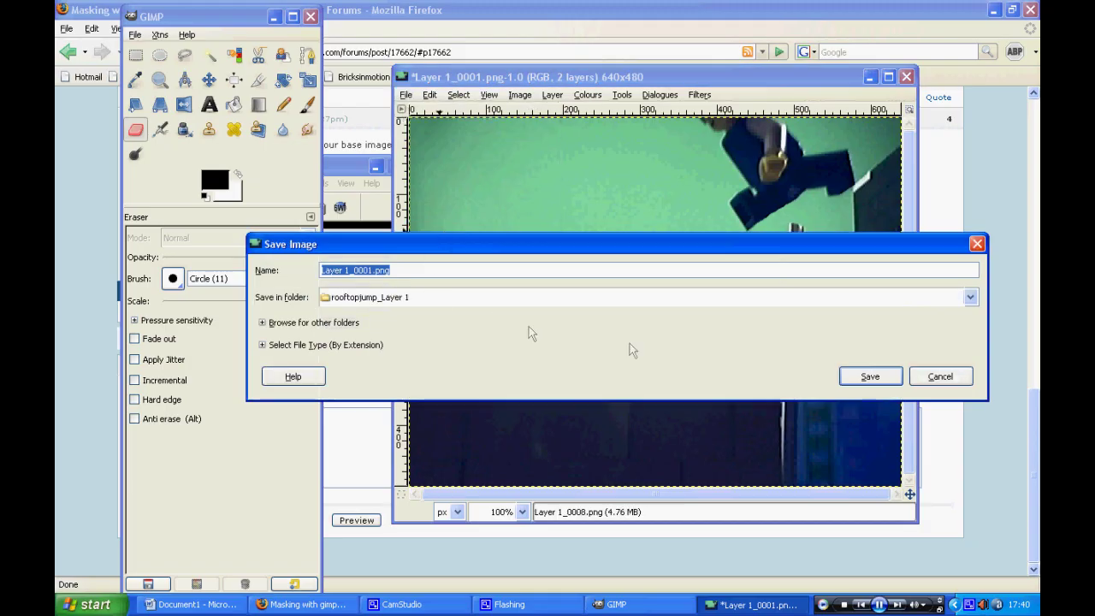
left_click(970, 297)
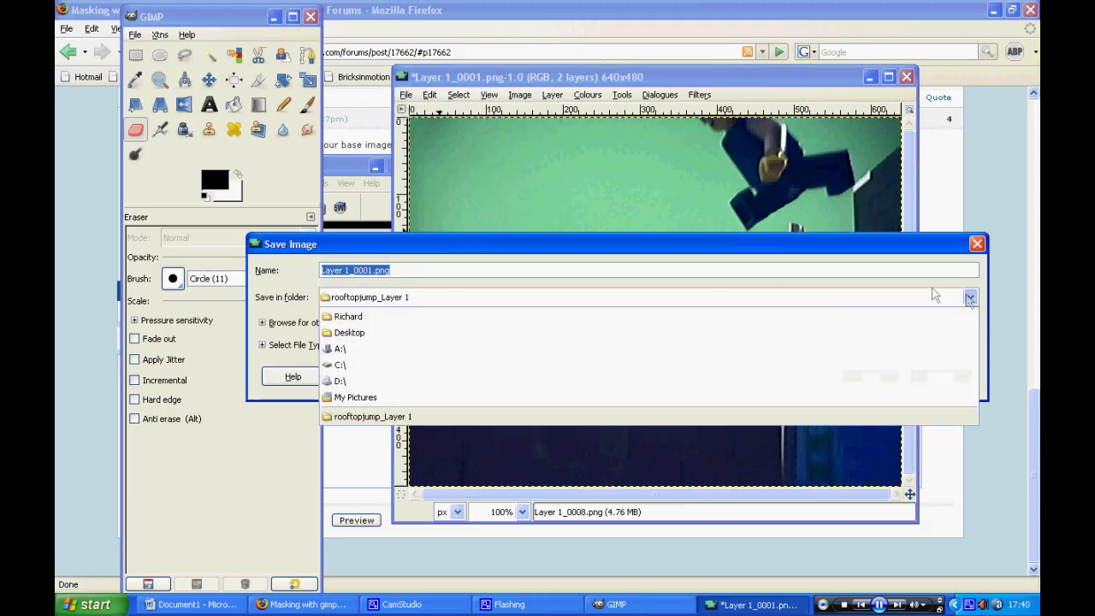
left_click(371, 398)
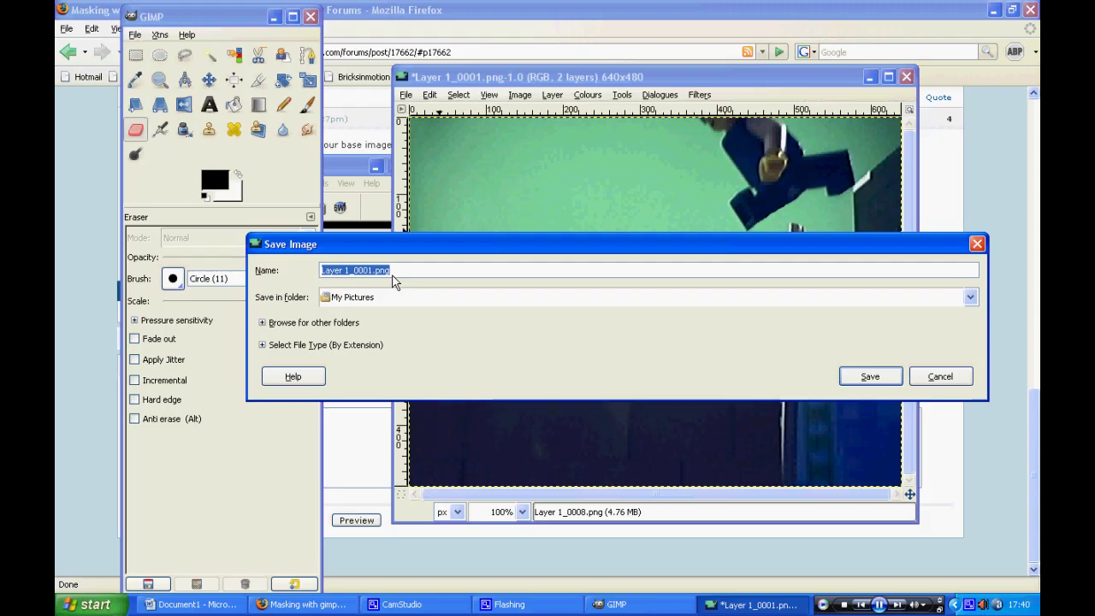
type("maskedimage")
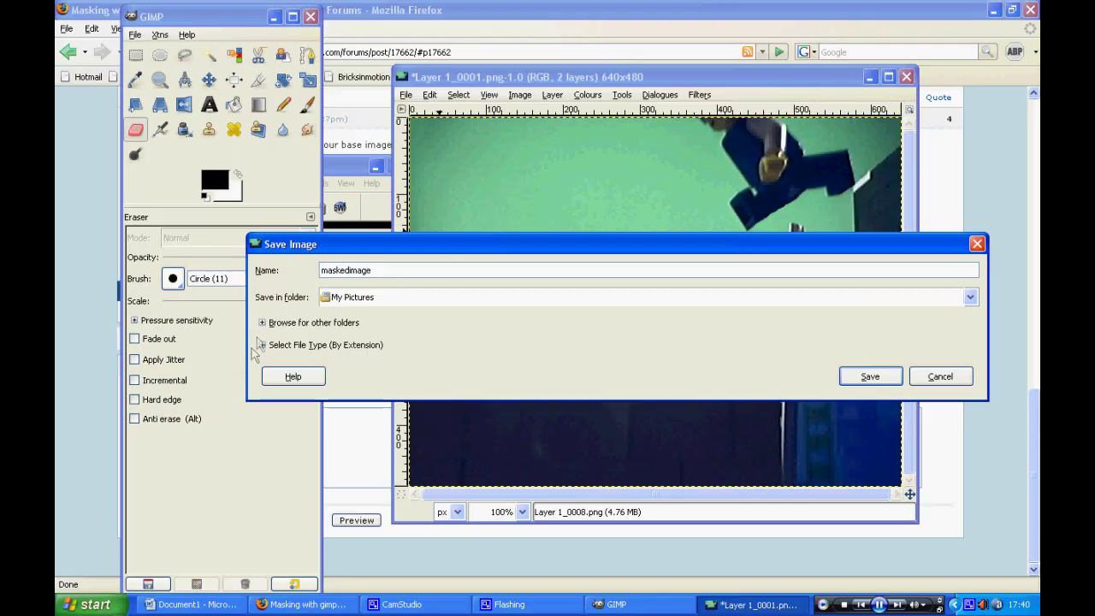
Step: Choose the PNG image file type, save, and confirm replacing the existing file
left_click(262, 345)
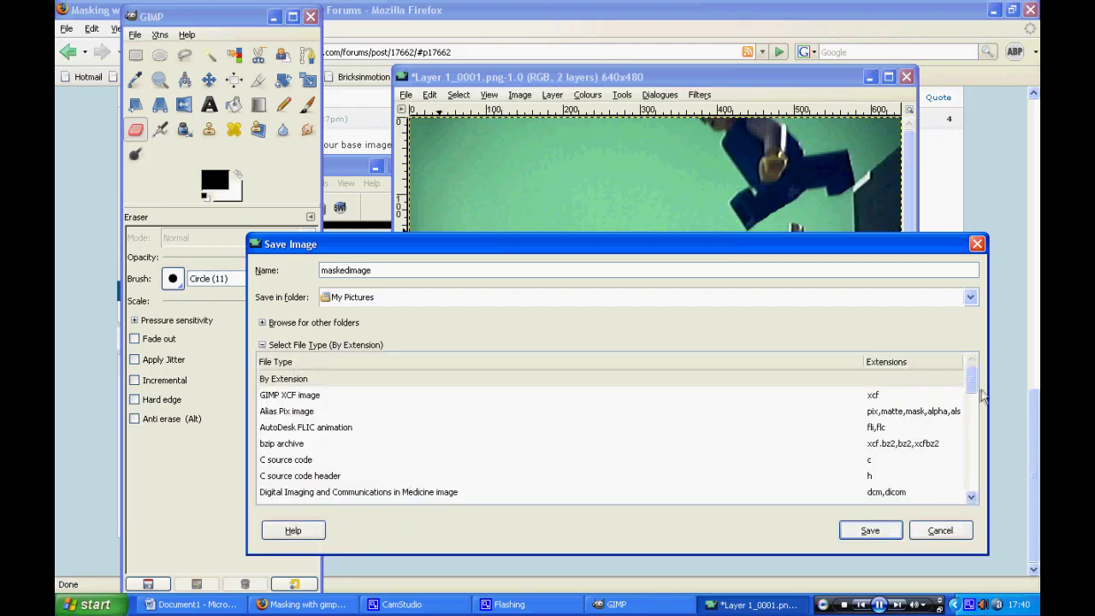
left_click_drag(983, 390, 980, 455)
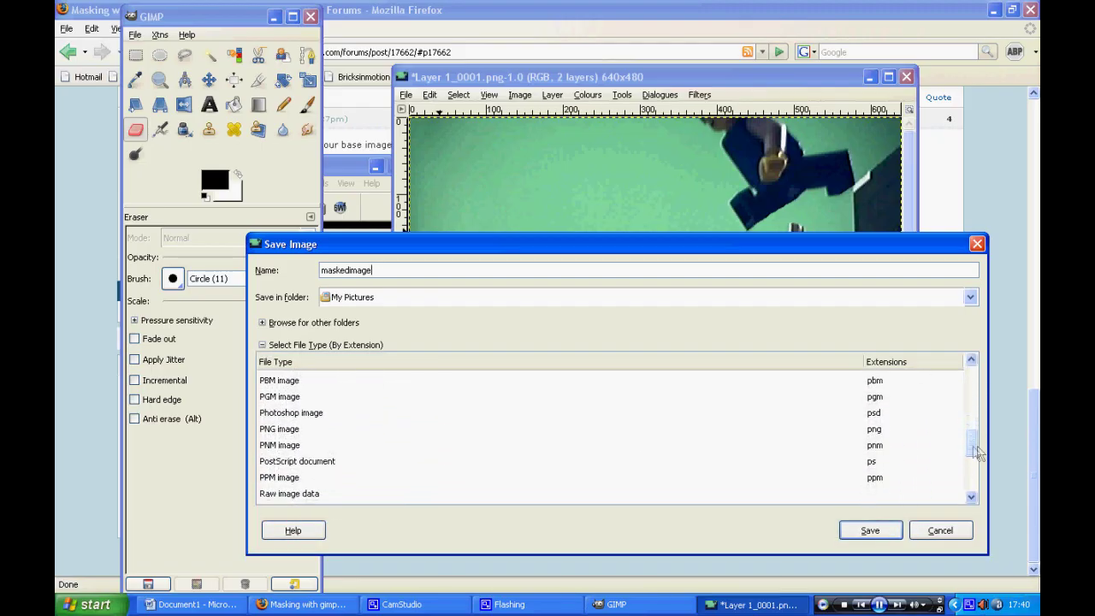
left_click(287, 432)
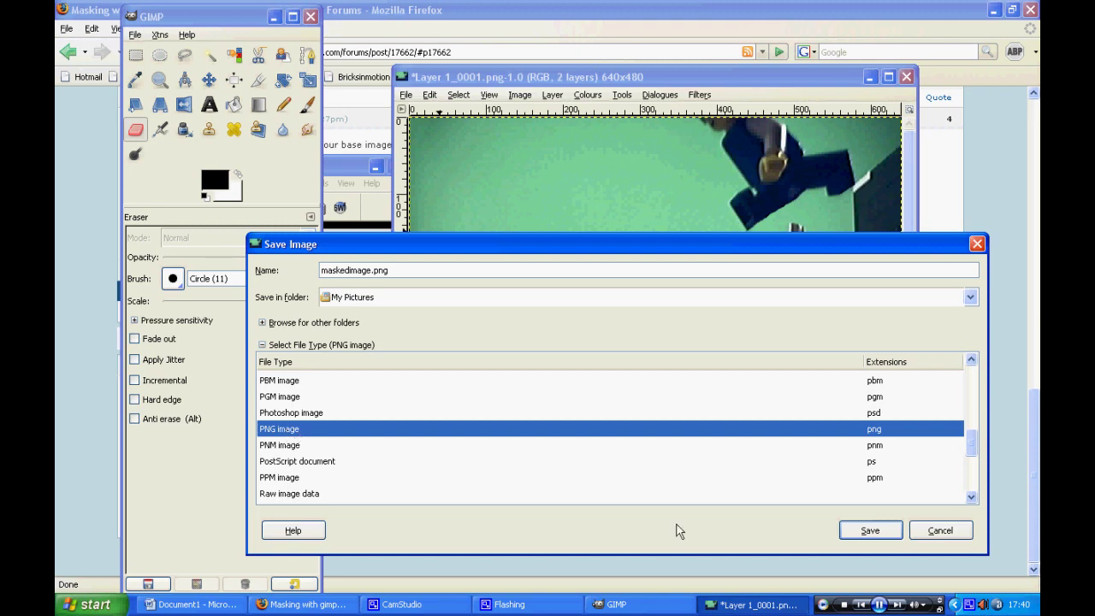
left_click(870, 530)
left_click(738, 468)
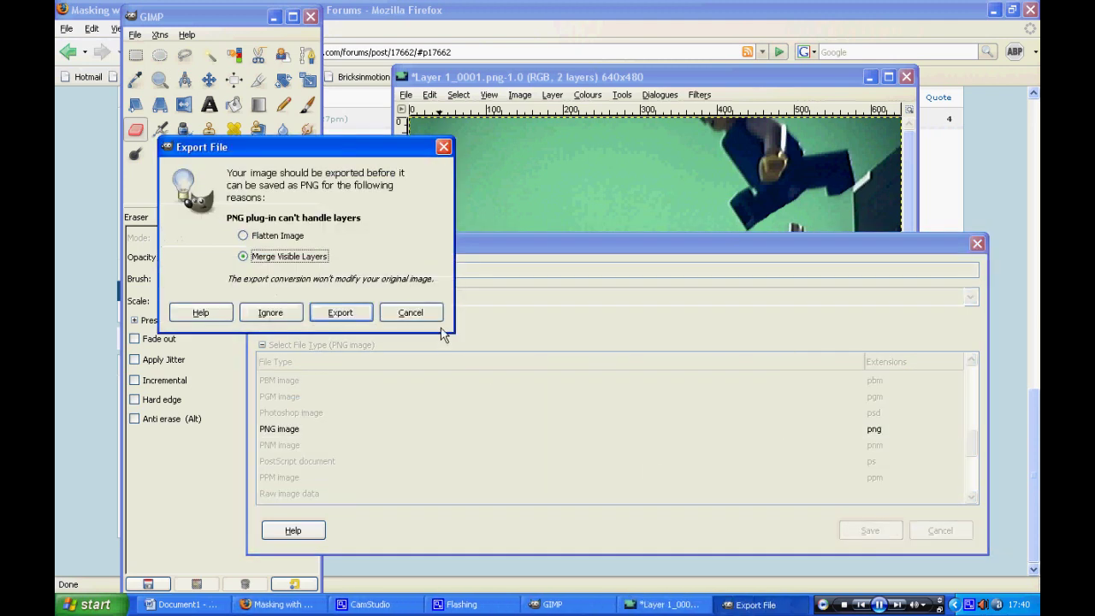
Step: Export maskedimage.png with visible layers merged at PNG compression level 0
left_click(342, 313)
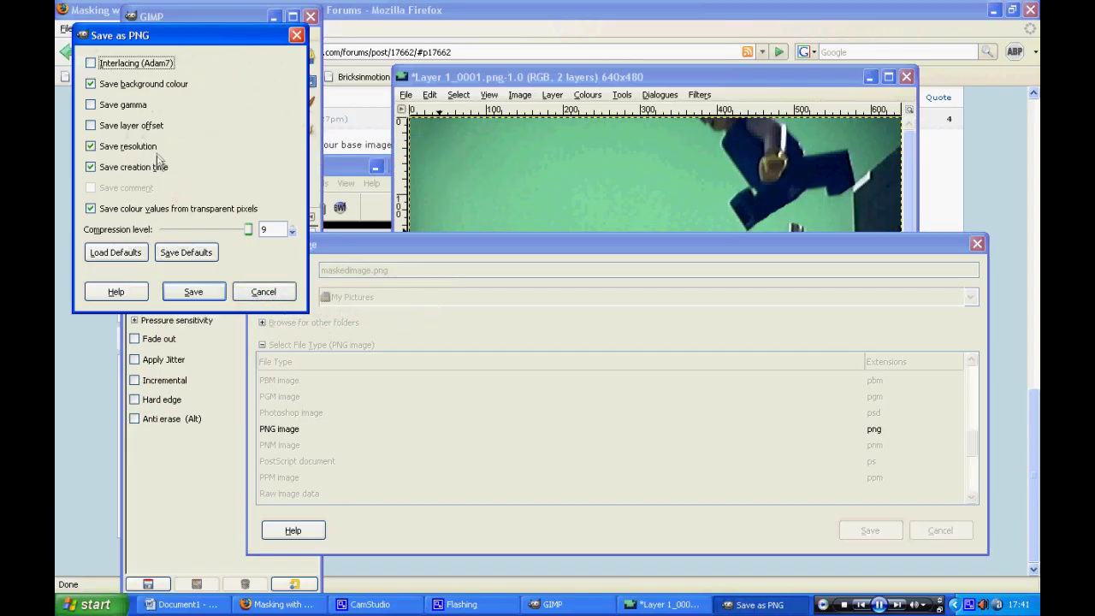
left_click_drag(248, 229, 174, 234)
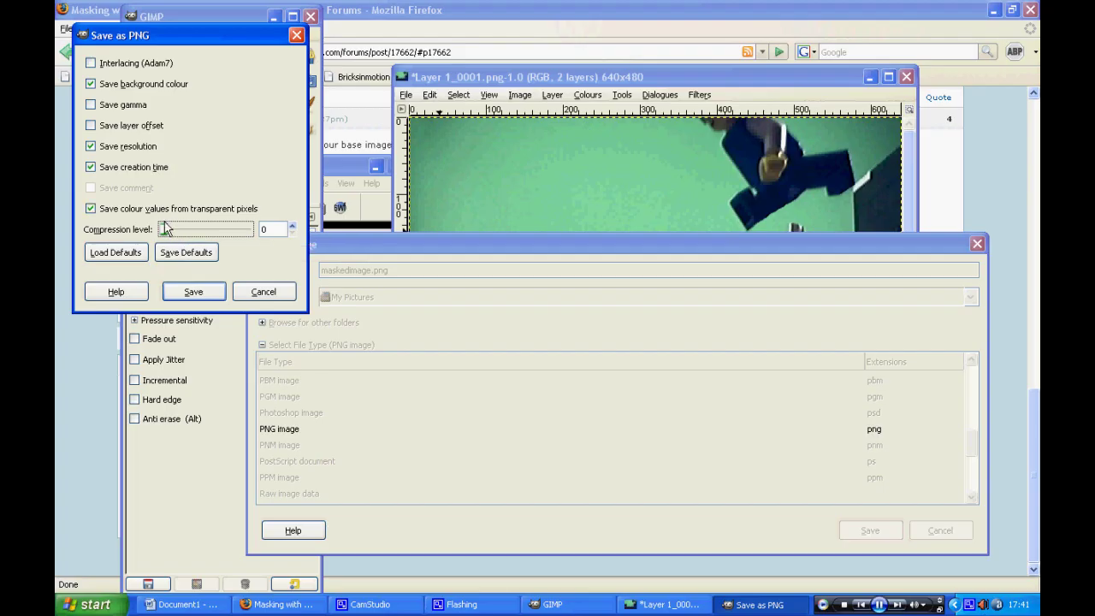
left_click(193, 291)
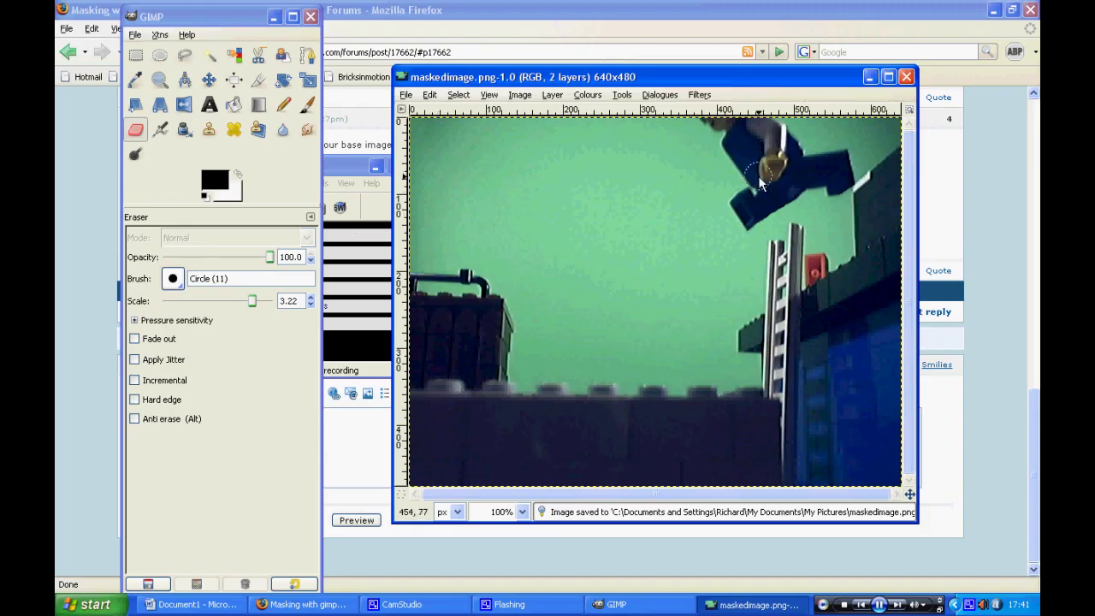